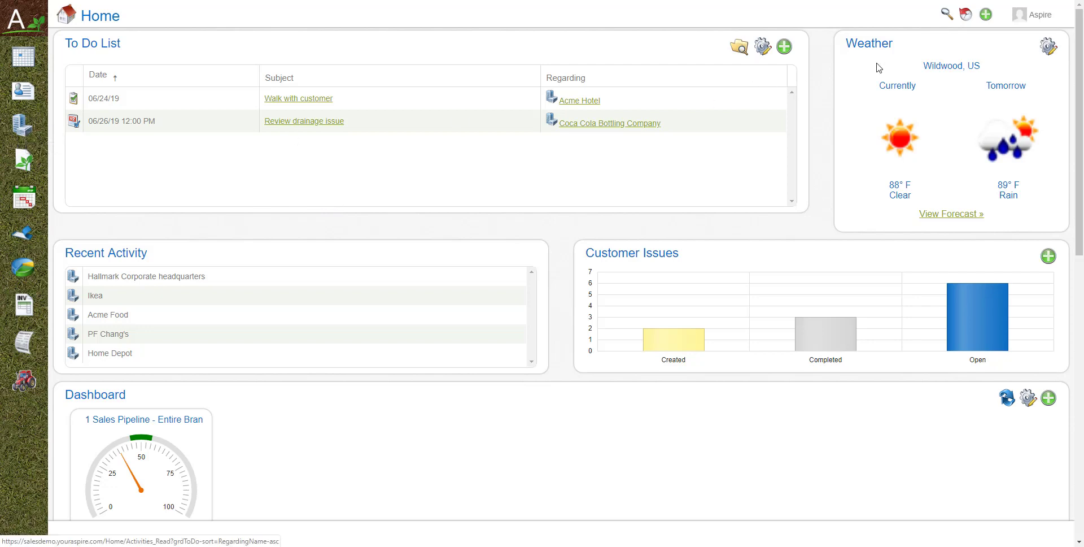
Review the Property Status list items in administration, then open the Properties list grouped by status
{"action": "left_click", "coordinate": [1047, 17]}
{"action": "left_click", "coordinate": [1033, 36]}
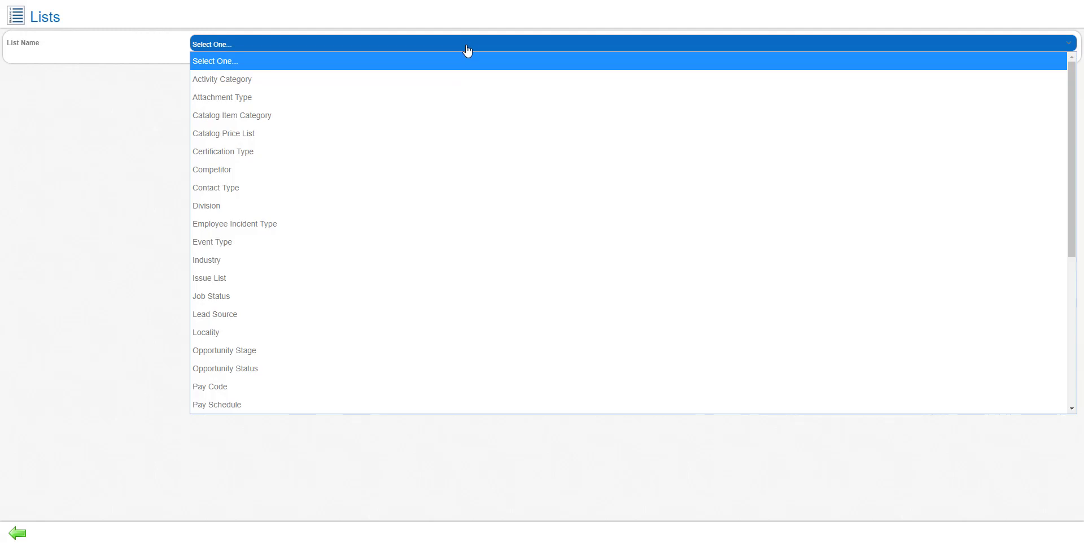
{"action": "scroll", "coordinate": [364, 246], "scroll_direction": "down", "scroll_amount": 4}
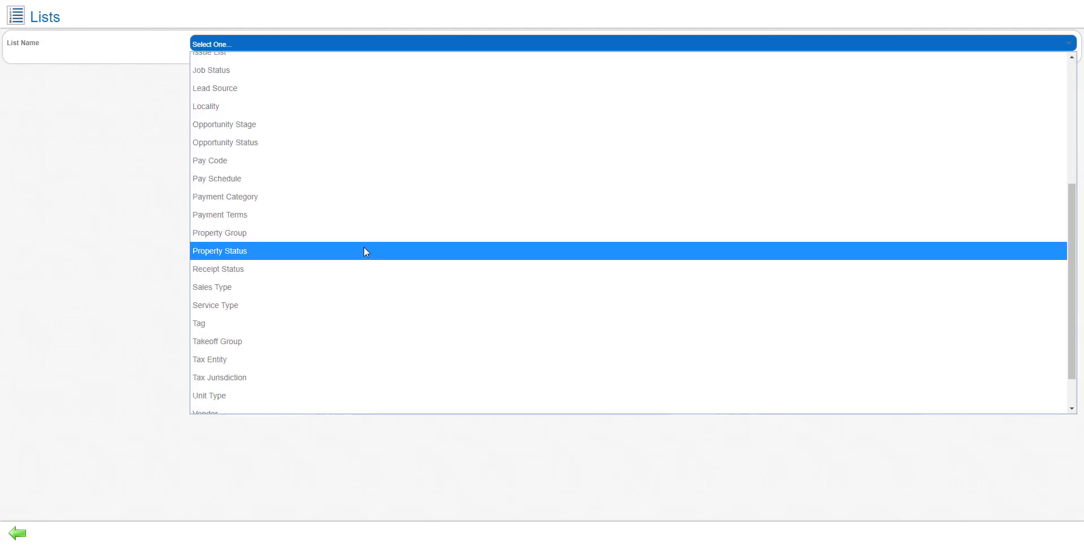
{"action": "left_click", "coordinate": [281, 254]}
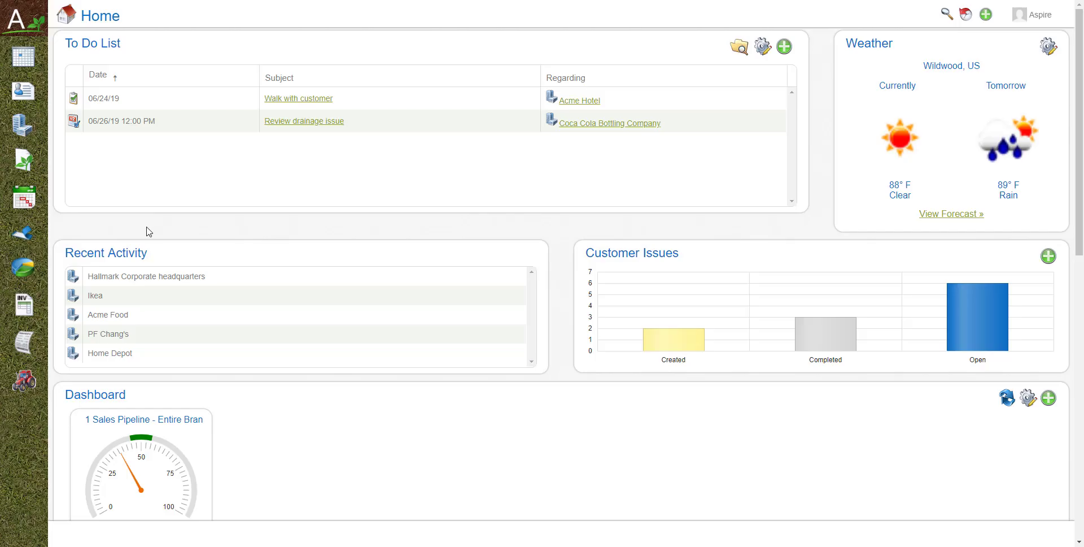
{"action": "left_click", "coordinate": [23, 127]}
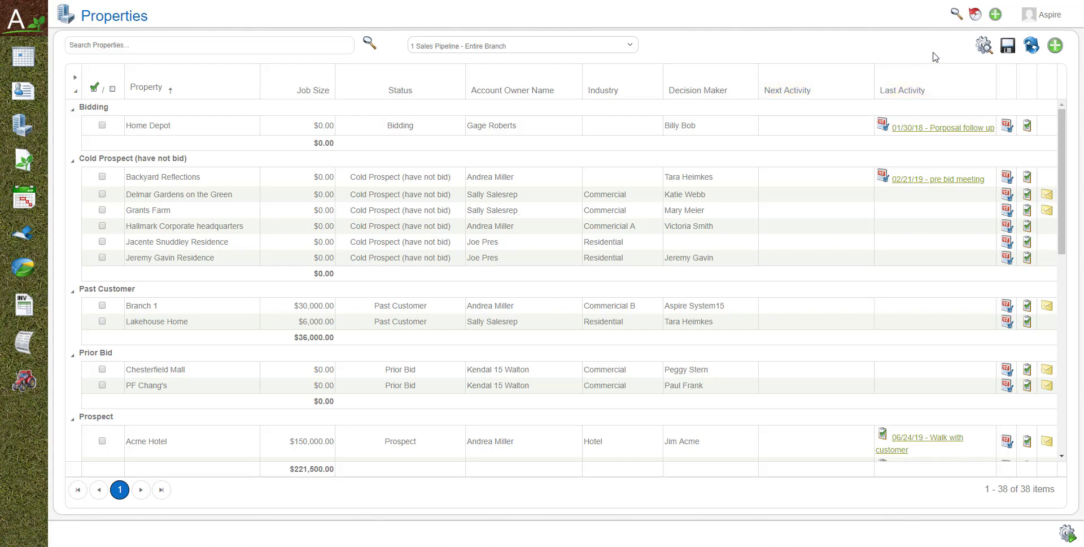
Add Account Owner Name as a grouping field in the pipeline's Advanced Search
{"action": "left_click", "coordinate": [982, 44]}
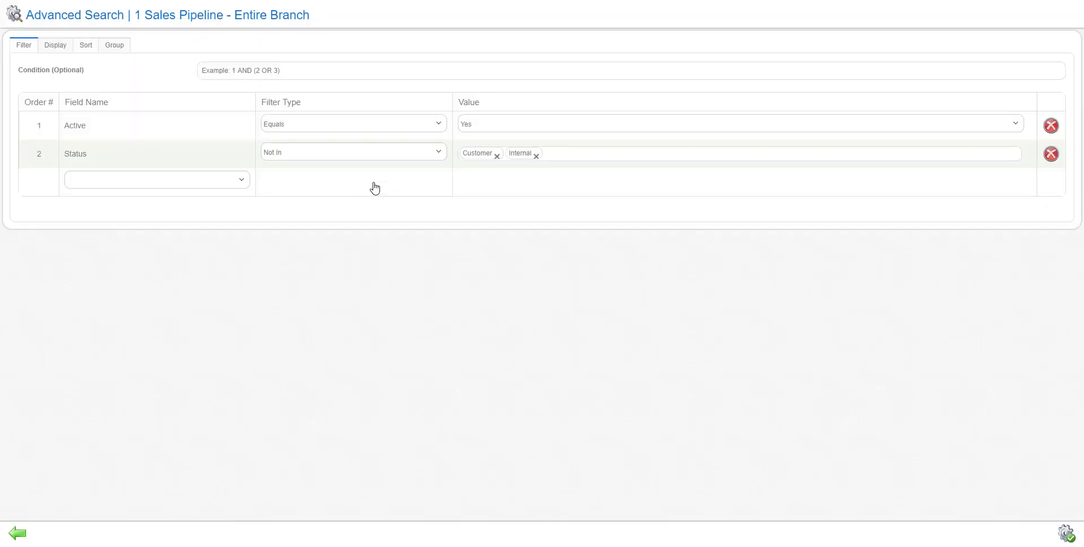
{"action": "left_click", "coordinate": [117, 47]}
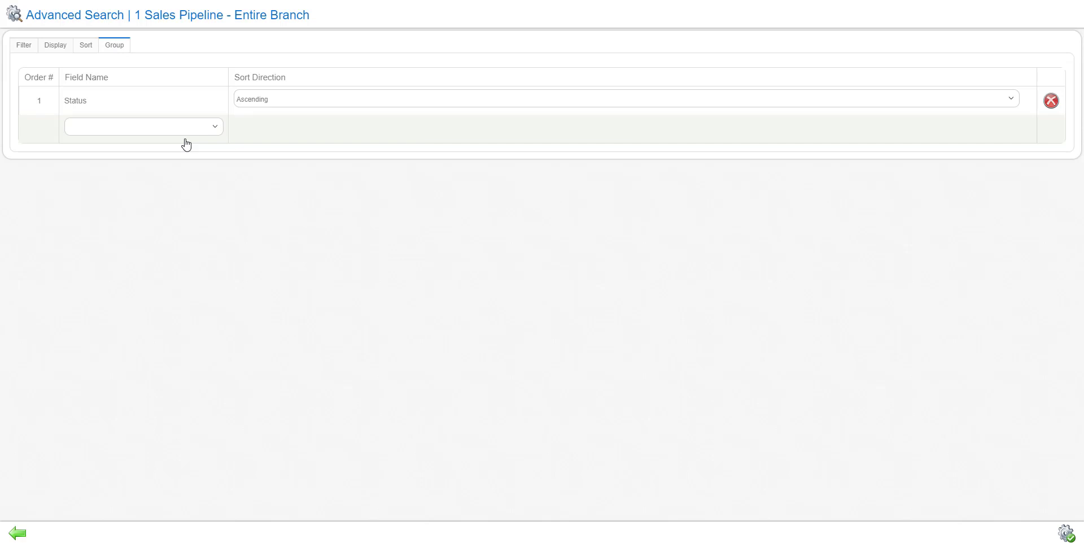
{"action": "left_click", "coordinate": [194, 129]}
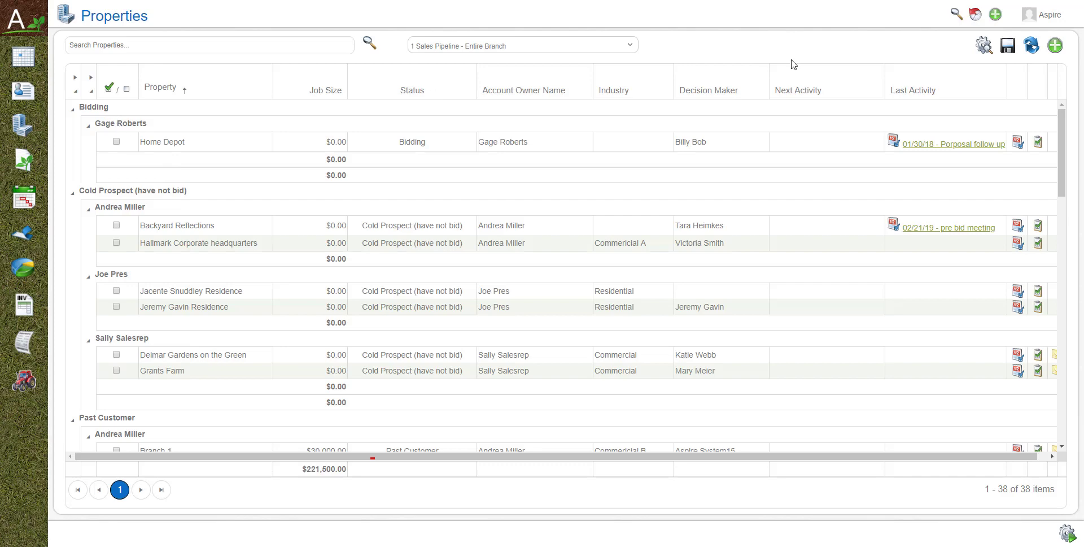
Place Account Owner Name above Status, apply the grouping, and look over the owner groups
{"action": "left_click", "coordinate": [985, 53]}
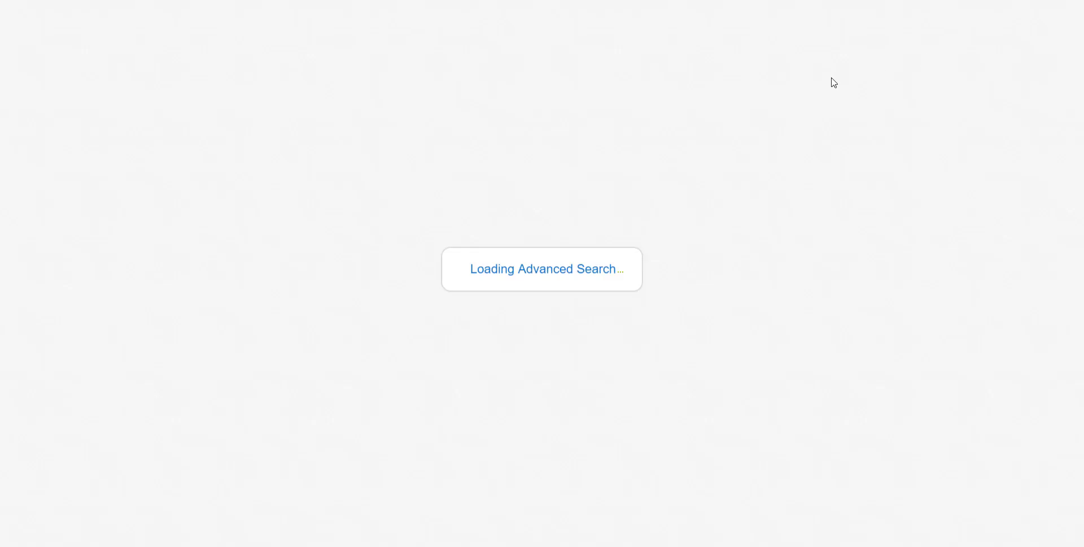
{"action": "left_click", "coordinate": [123, 48]}
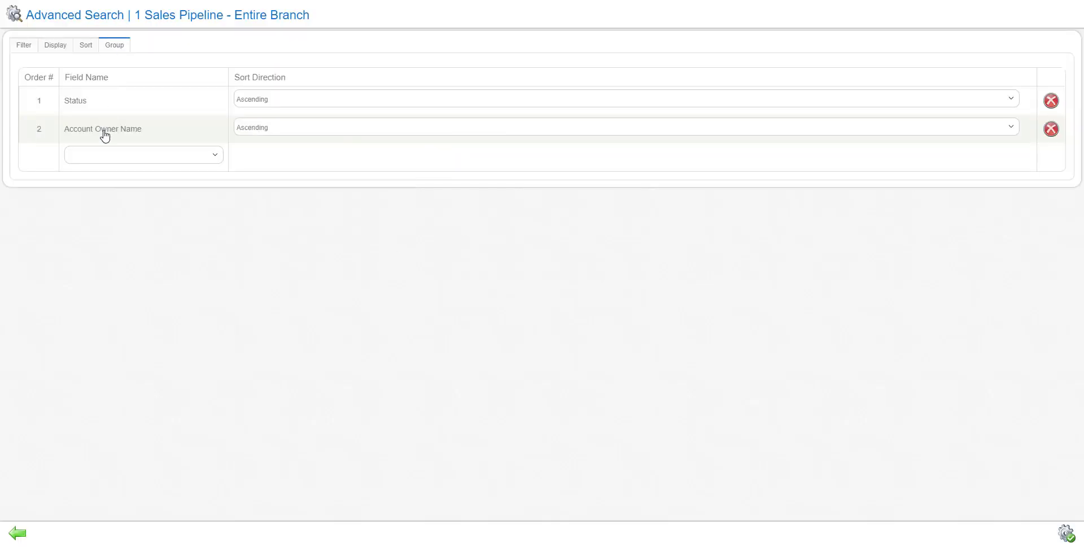
{"action": "left_click_drag", "start_coordinate": [36, 96], "coordinate": [32, 130]}
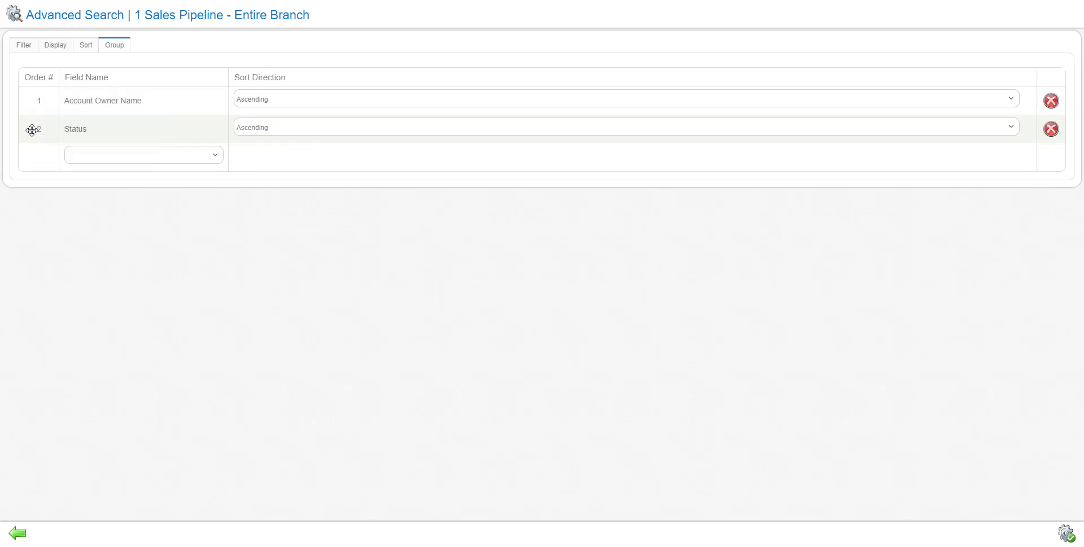
{"action": "left_click", "coordinate": [1067, 533]}
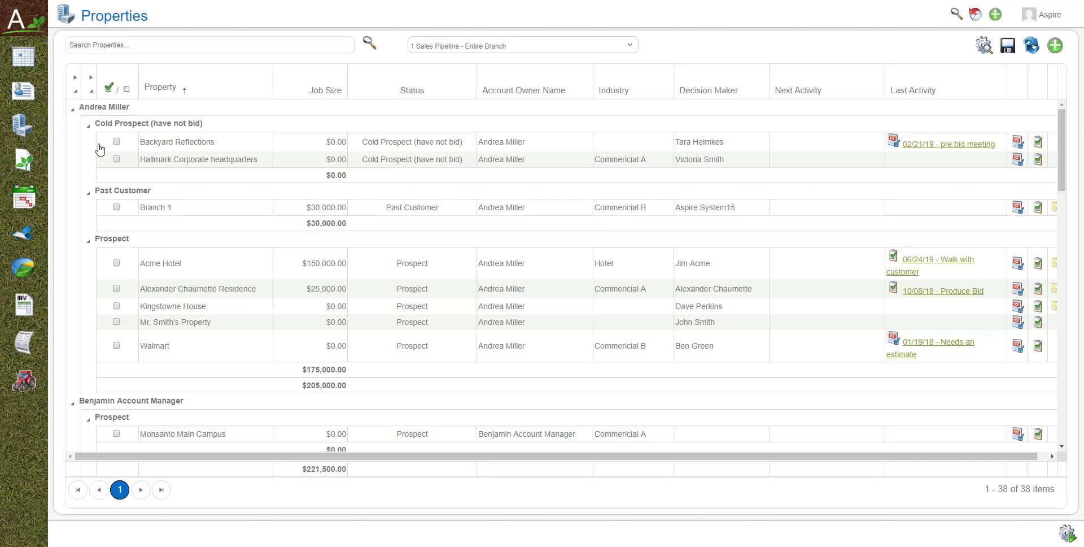
{"action": "scroll", "coordinate": [78, 390], "scroll_direction": "down", "scroll_amount": 3}
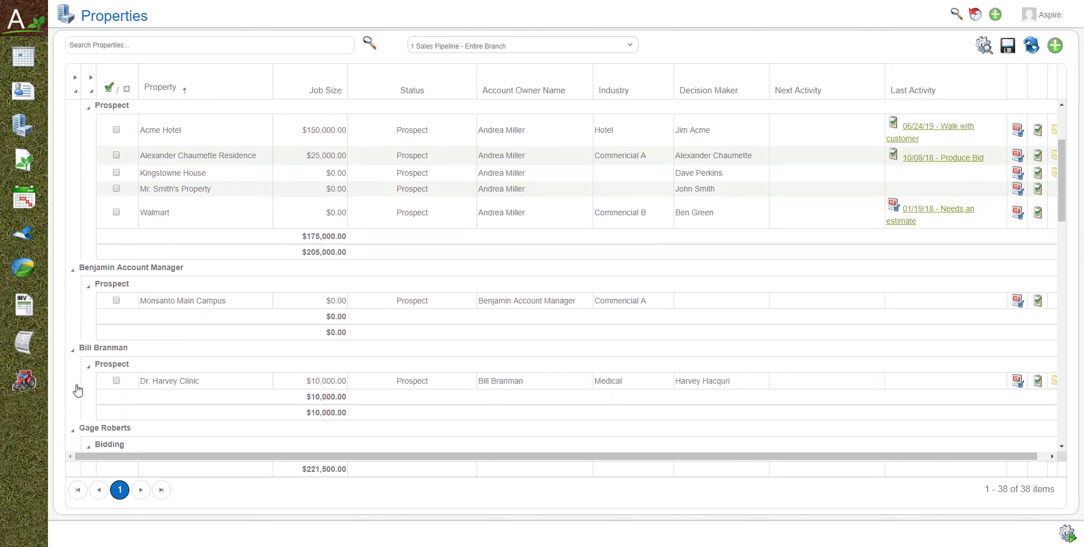
{"action": "scroll", "coordinate": [70, 339], "scroll_direction": "down", "scroll_amount": 4}
{"action": "scroll", "coordinate": [71, 345], "scroll_direction": "down", "scroll_amount": 1}
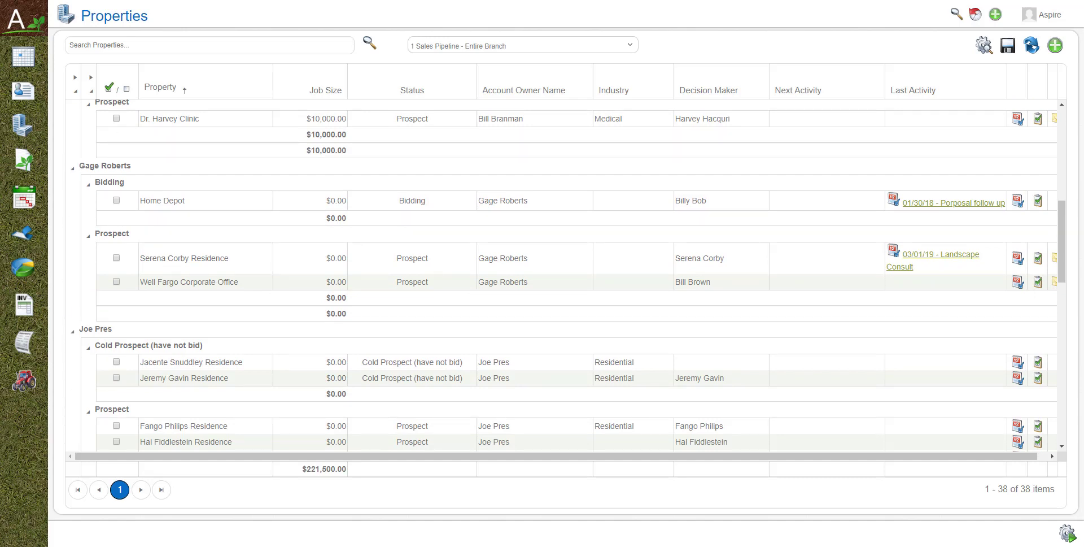
{"action": "scroll", "coordinate": [230, 162], "scroll_direction": "up", "scroll_amount": 7}
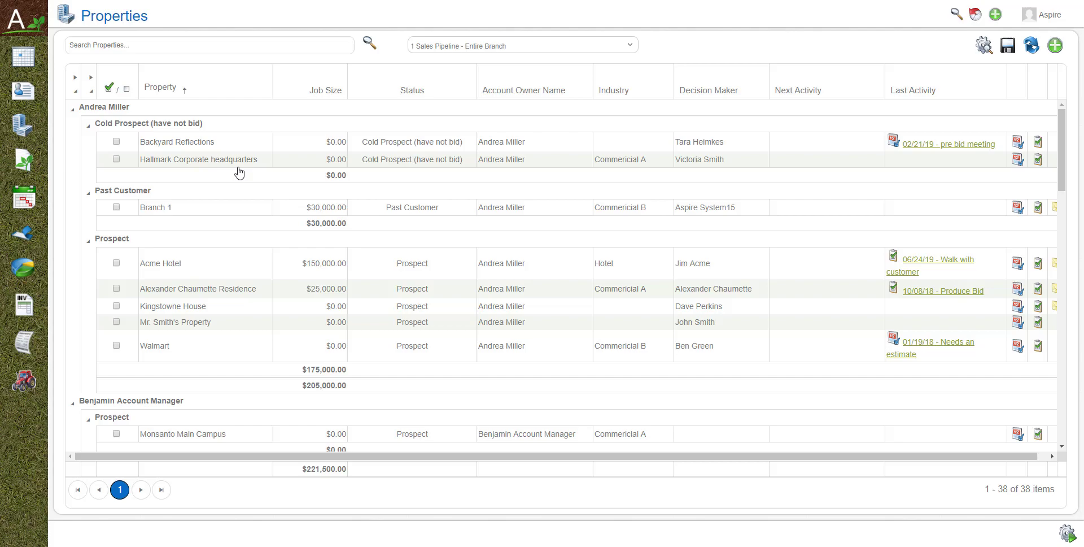
Edit Hallmark Corporate headquarters, keep its status Cold Prospect, and scroll to the custom fields and Notes
{"action": "left_click", "coordinate": [329, 160]}
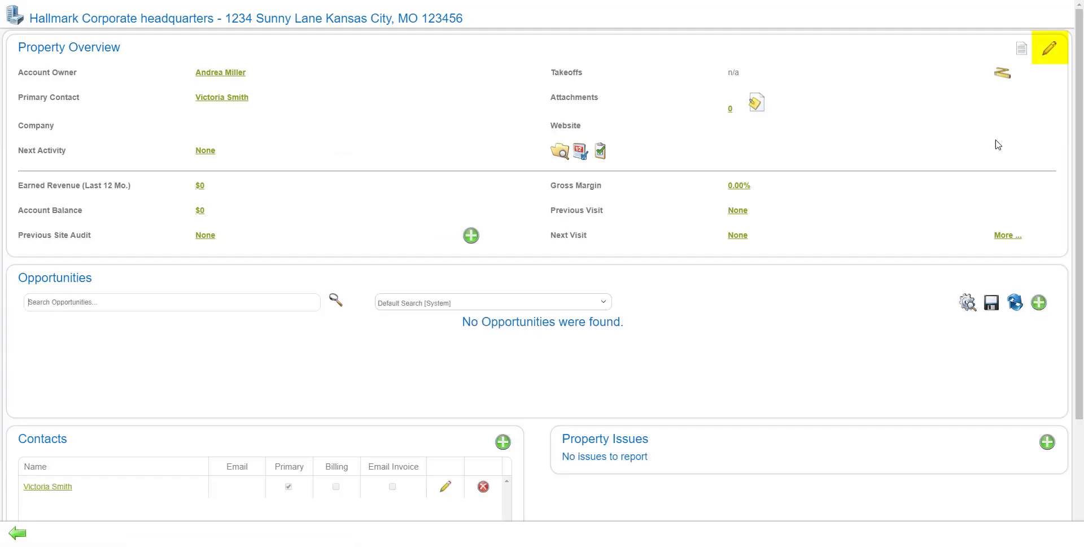
{"action": "left_click", "coordinate": [1050, 52]}
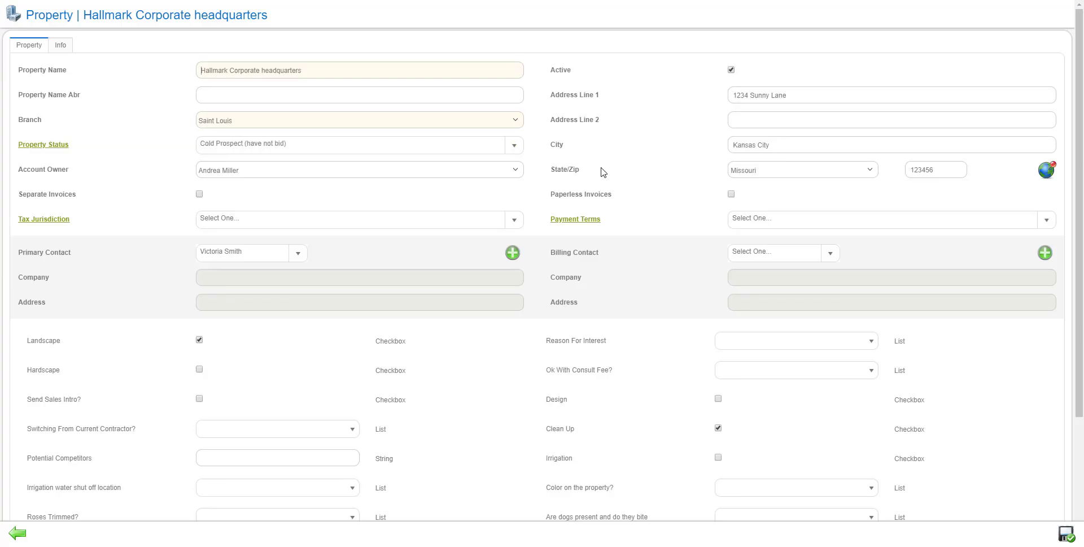
{"action": "left_click", "coordinate": [513, 146]}
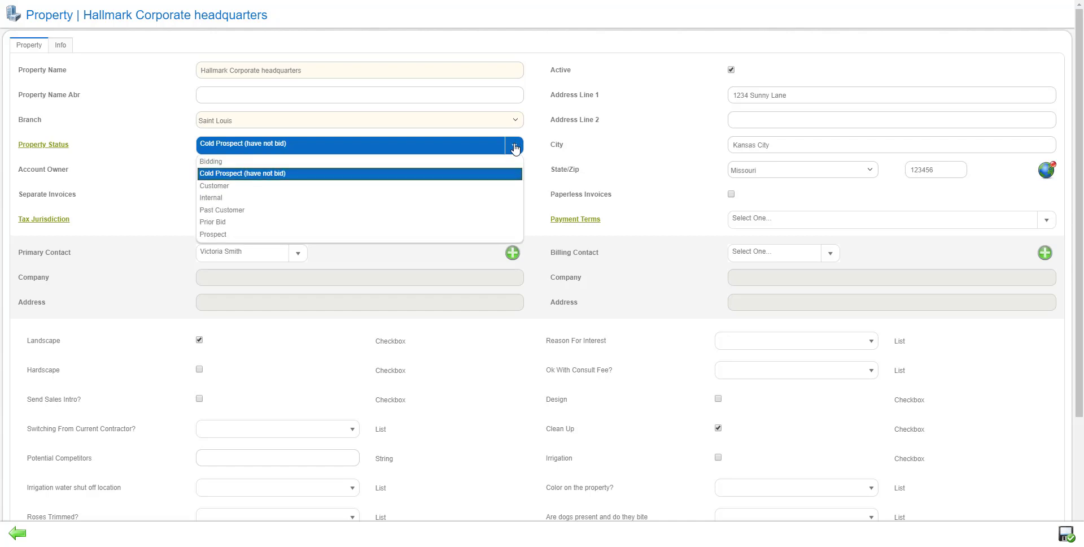
{"action": "left_click", "coordinate": [537, 149]}
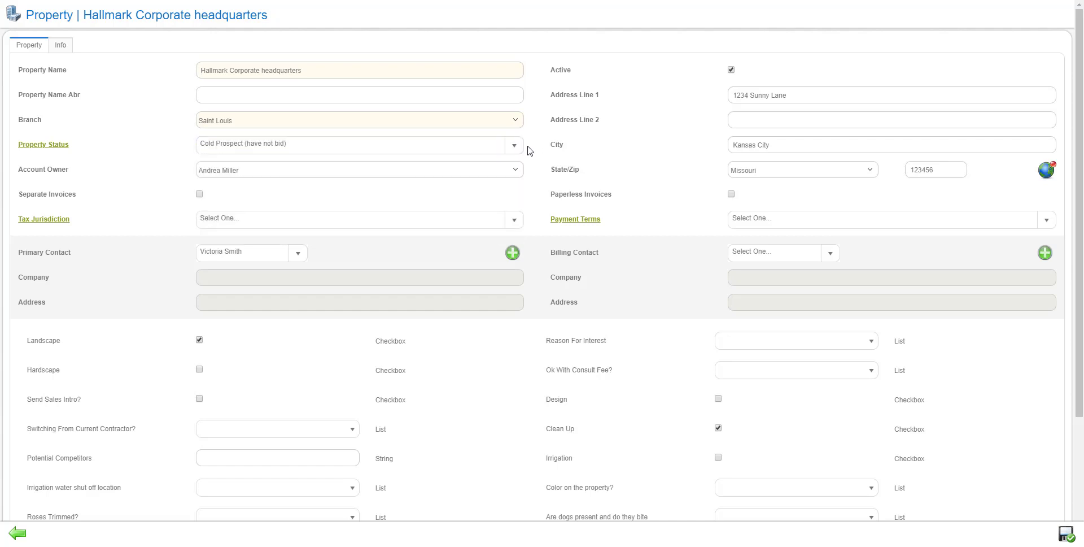
{"action": "scroll", "coordinate": [501, 379], "scroll_direction": "down", "scroll_amount": 1}
{"action": "scroll", "coordinate": [501, 379], "scroll_direction": "down", "scroll_amount": 3}
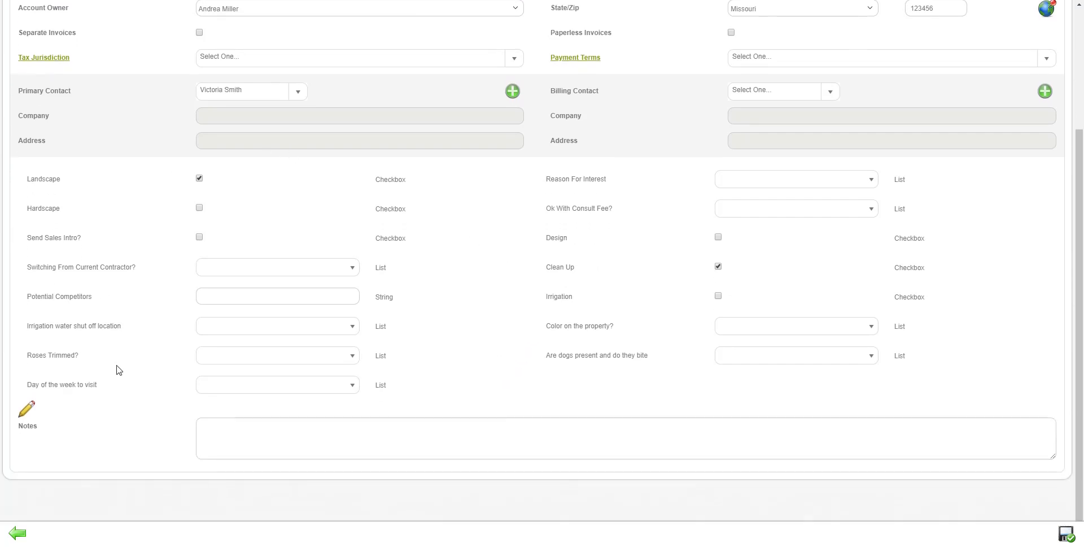
{"action": "left_click", "coordinate": [27, 410]}
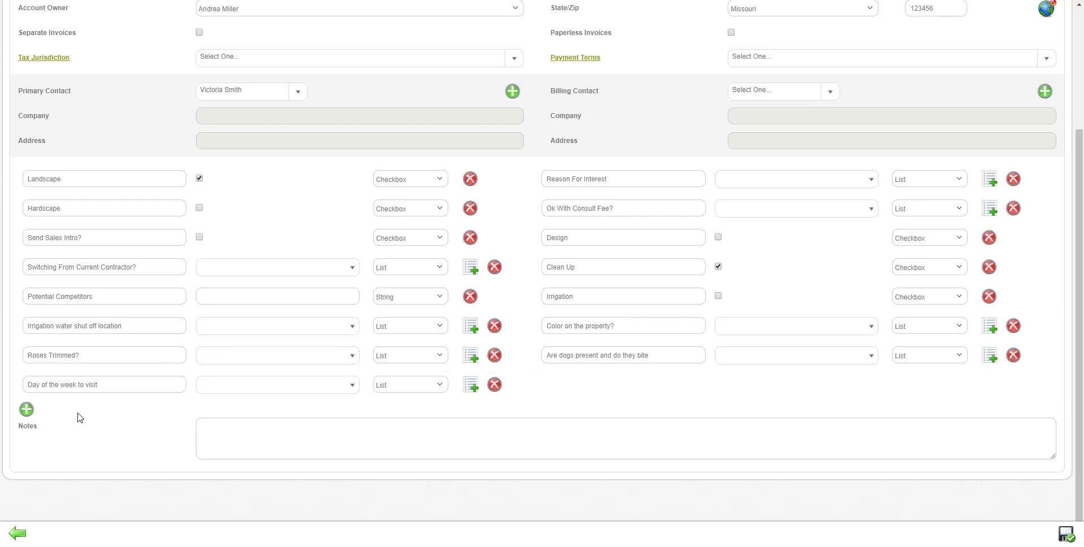
{"action": "left_click", "coordinate": [419, 179]}
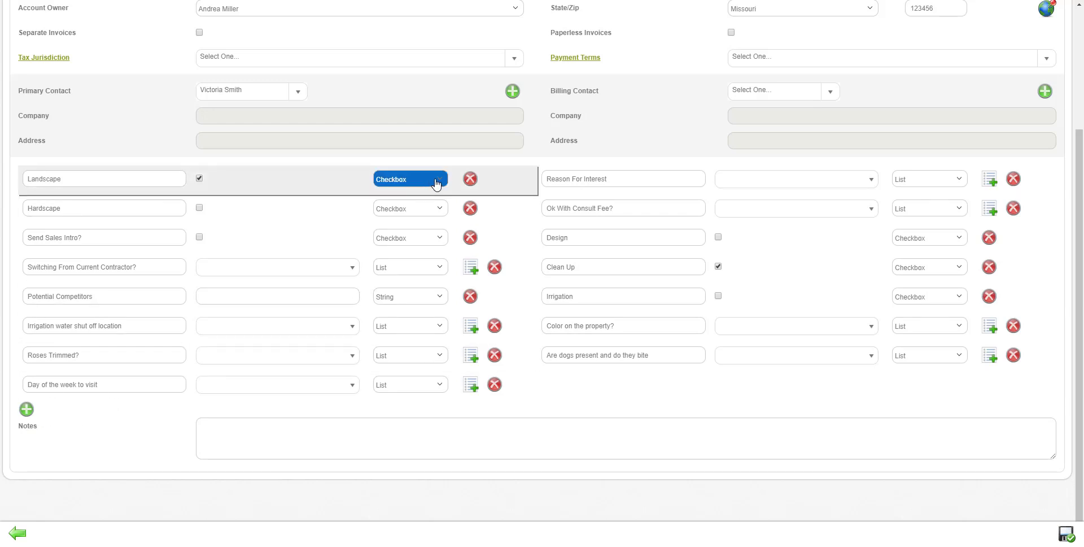
{"action": "left_click", "coordinate": [441, 269]}
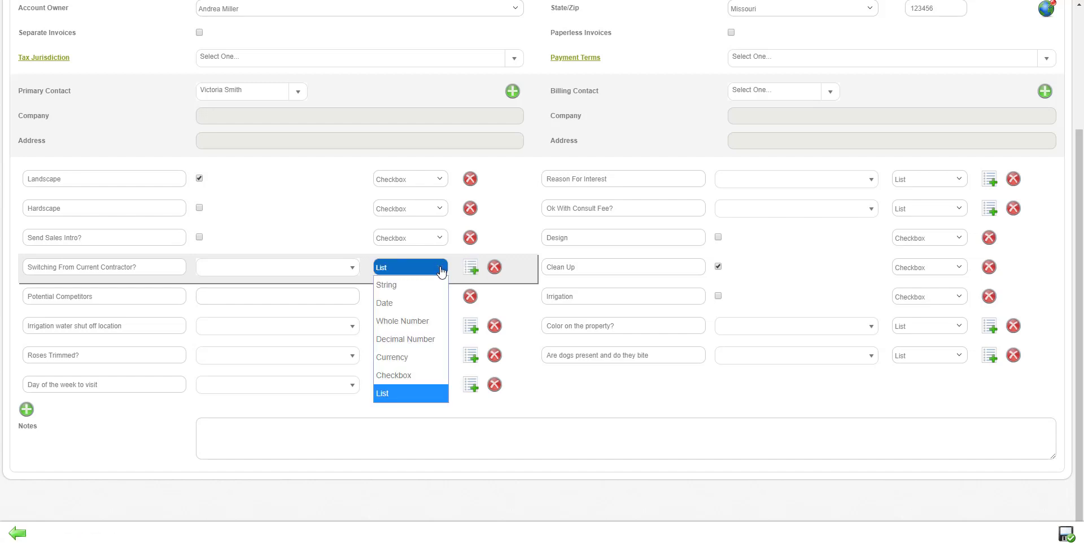
{"action": "left_click", "coordinate": [506, 234]}
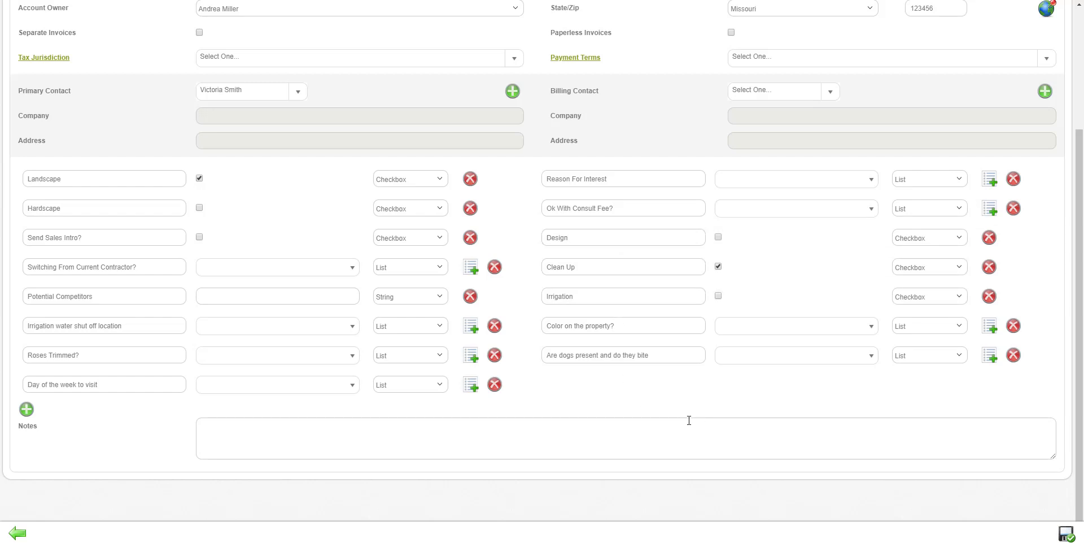
{"action": "scroll", "coordinate": [685, 430], "scroll_direction": "up", "scroll_amount": 3}
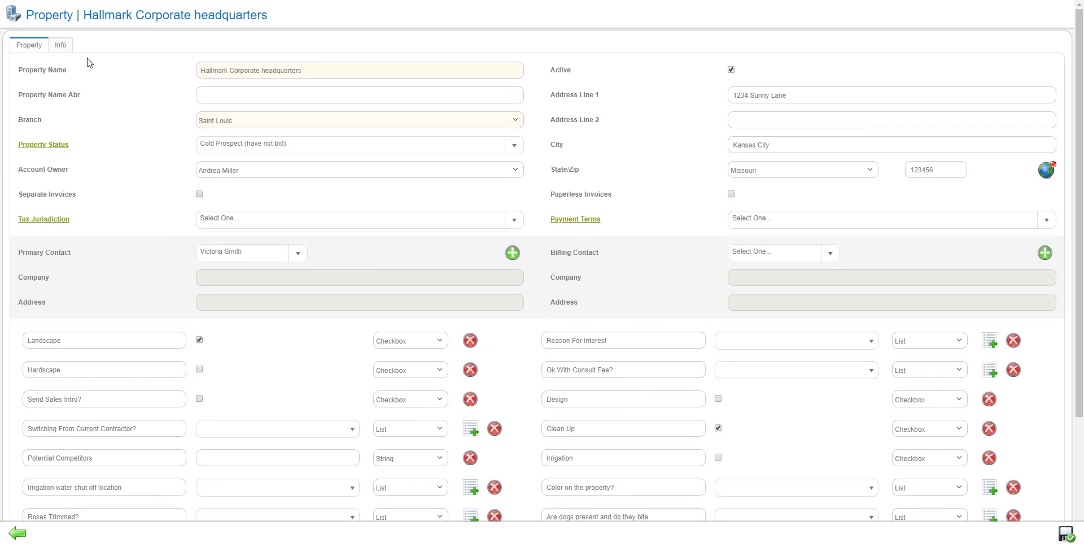
Check the available tags on the Info tab and in Lists - Tag, then return to the property overview
{"action": "left_click", "coordinate": [62, 49]}
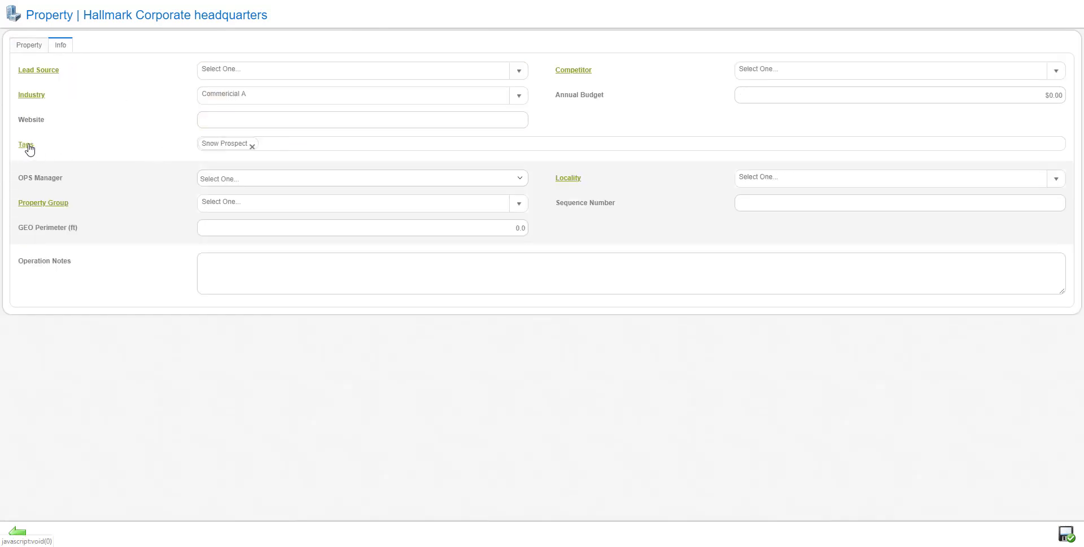
{"action": "left_click", "coordinate": [327, 148]}
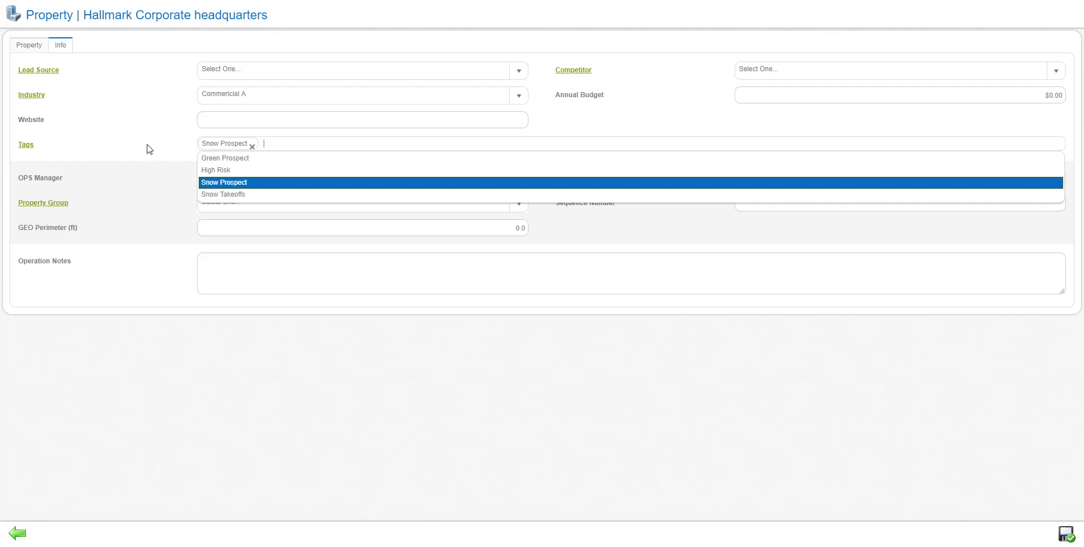
{"action": "left_click", "coordinate": [26, 148]}
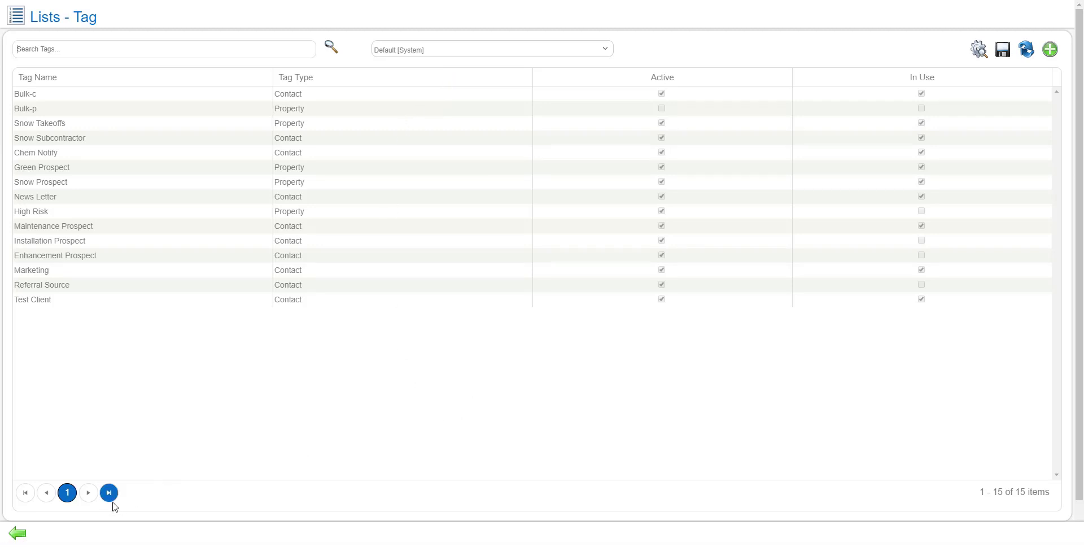
{"action": "left_click", "coordinate": [14, 534]}
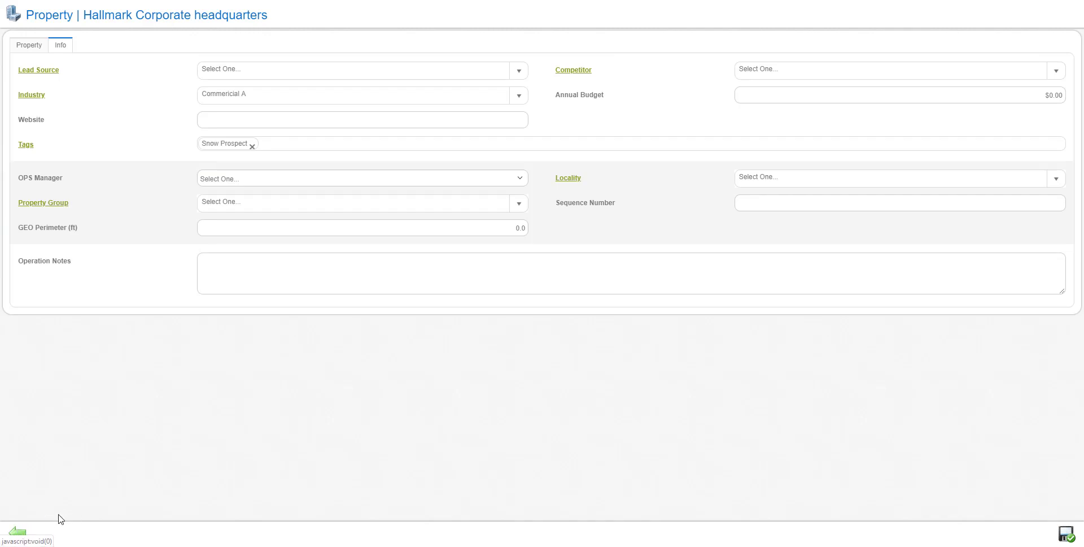
{"action": "left_click", "coordinate": [16, 533]}
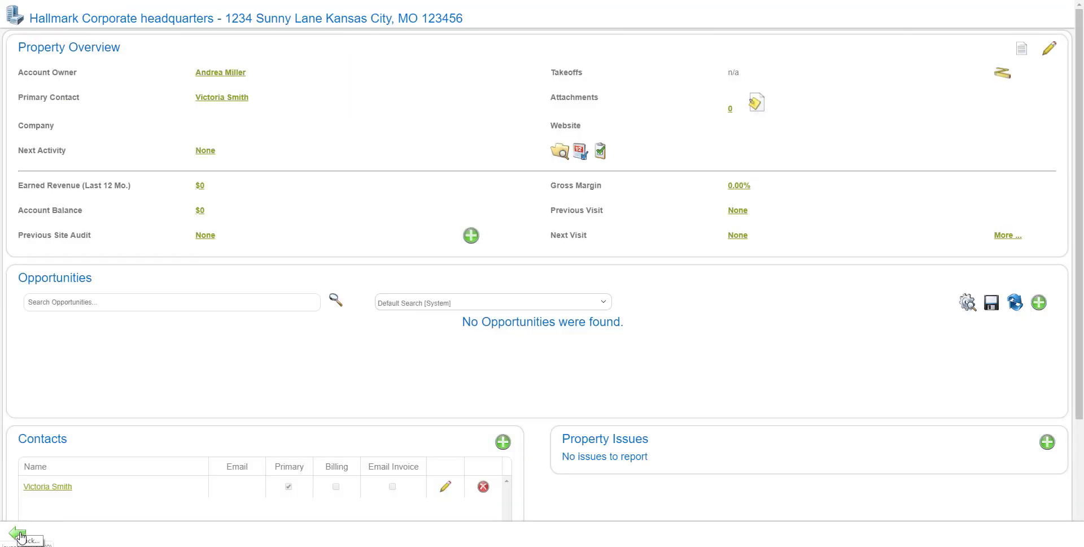
{"action": "left_click", "coordinate": [18, 532]}
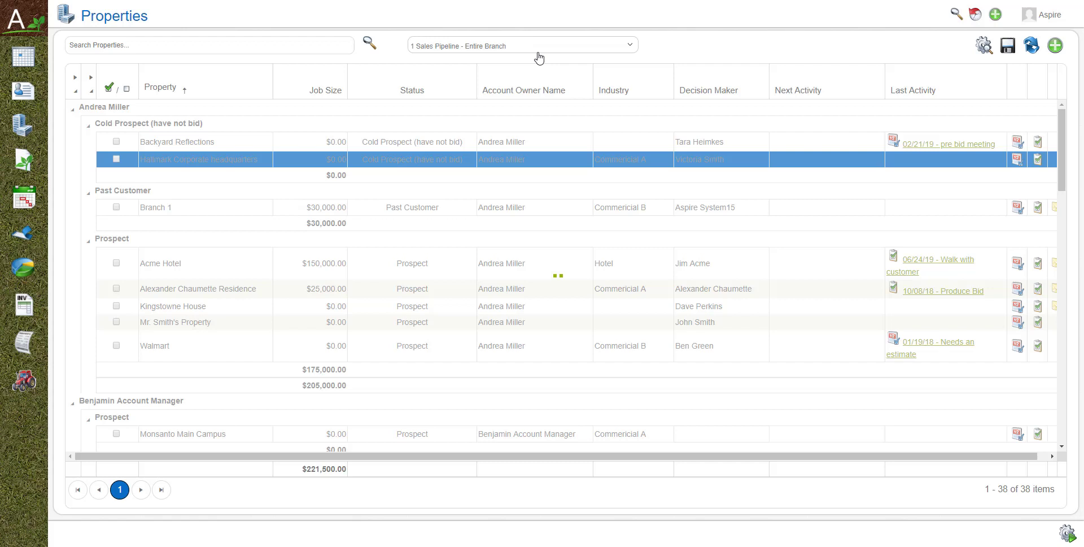
{"action": "left_click", "coordinate": [632, 45]}
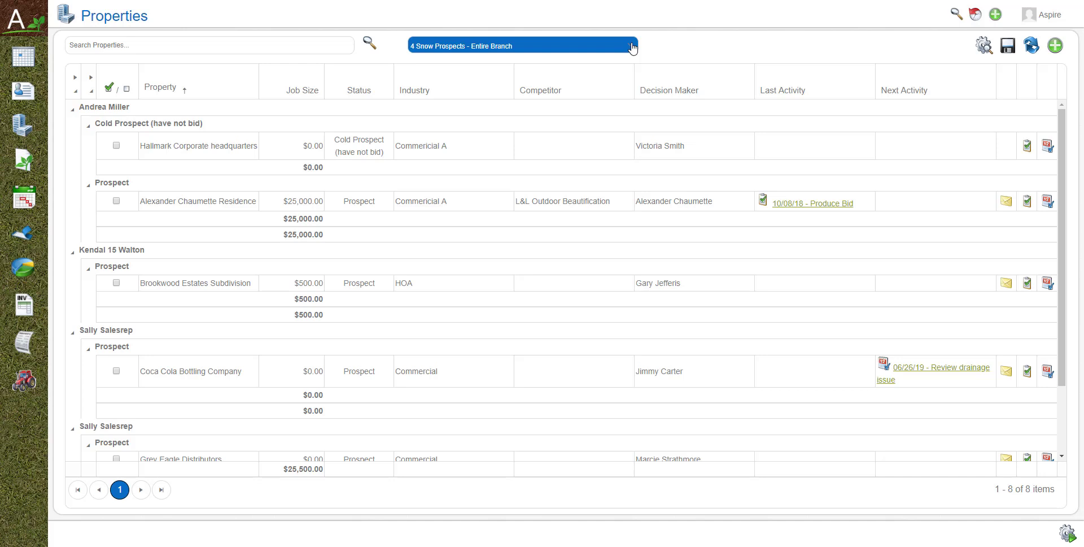
{"action": "left_click", "coordinate": [631, 47]}
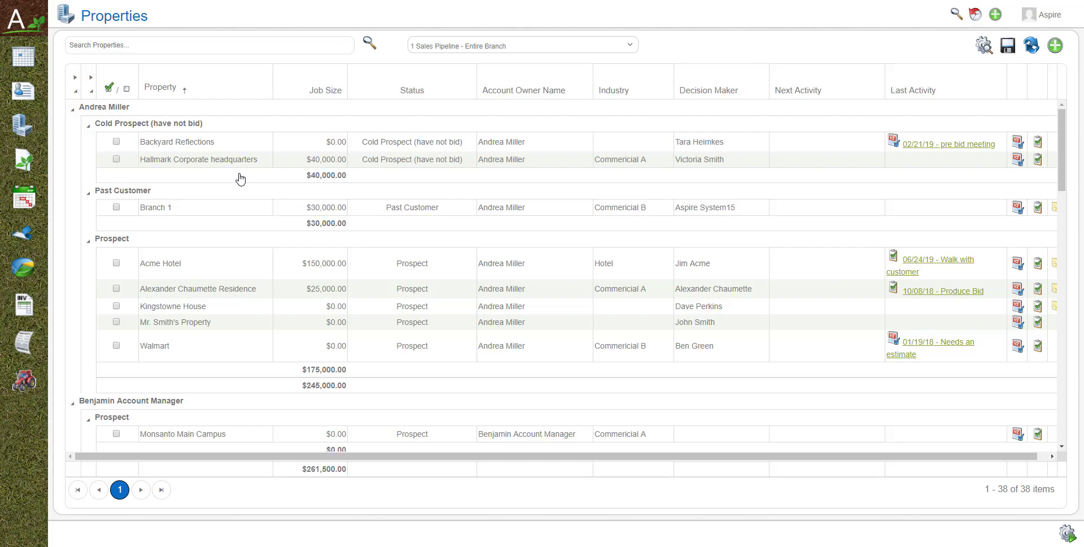
Open Hallmark Corporate headquarters for editing and check its status options, keeping Cold Prospect
{"action": "left_click", "coordinate": [181, 160]}
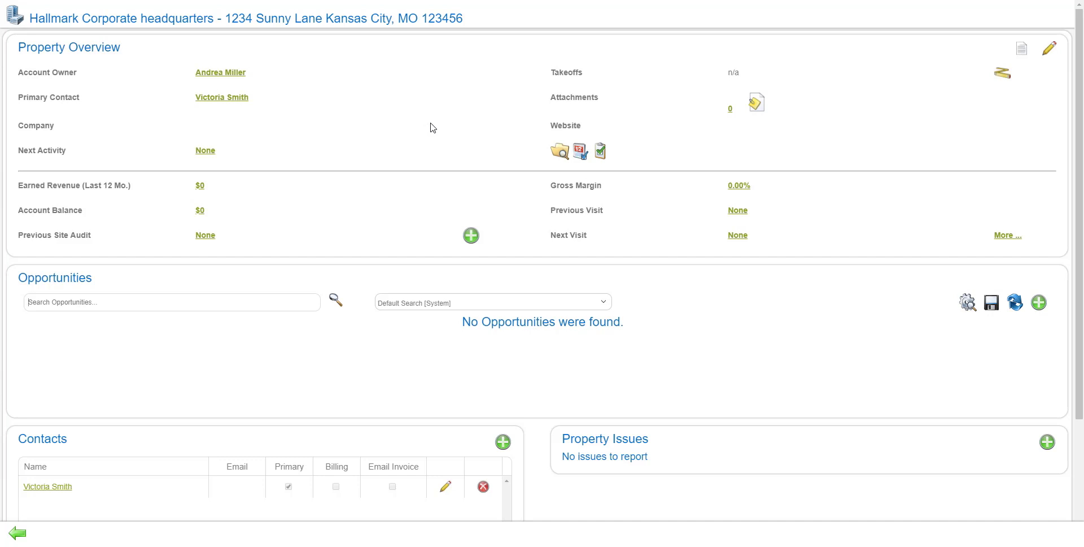
{"action": "left_click", "coordinate": [1049, 49]}
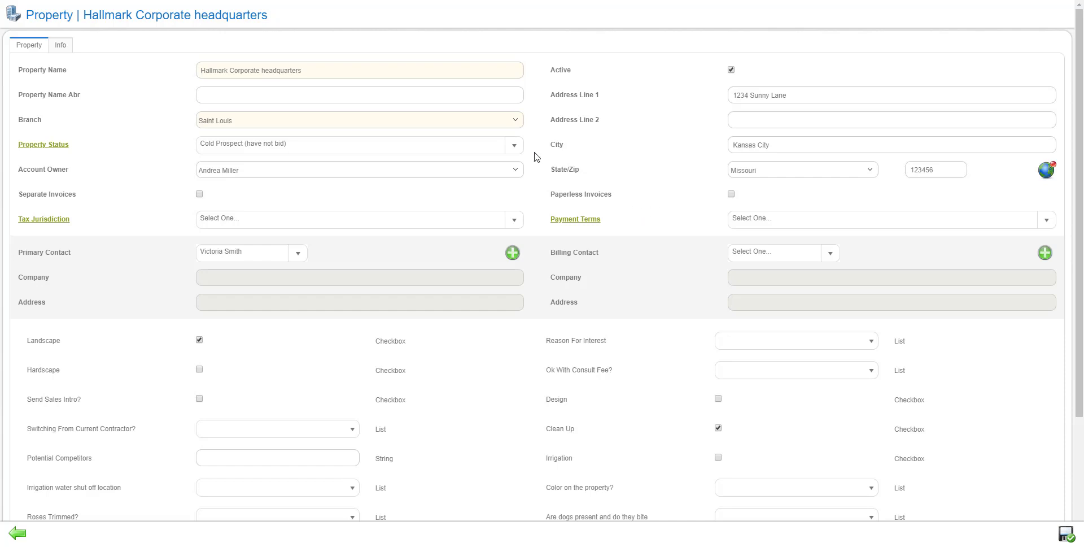
{"action": "left_click", "coordinate": [513, 145]}
{"action": "left_click", "coordinate": [547, 149]}
Review the Info fields: industry stays Commercial A, competitor Many Seasons. Then close the edit form
{"action": "left_click", "coordinate": [61, 45]}
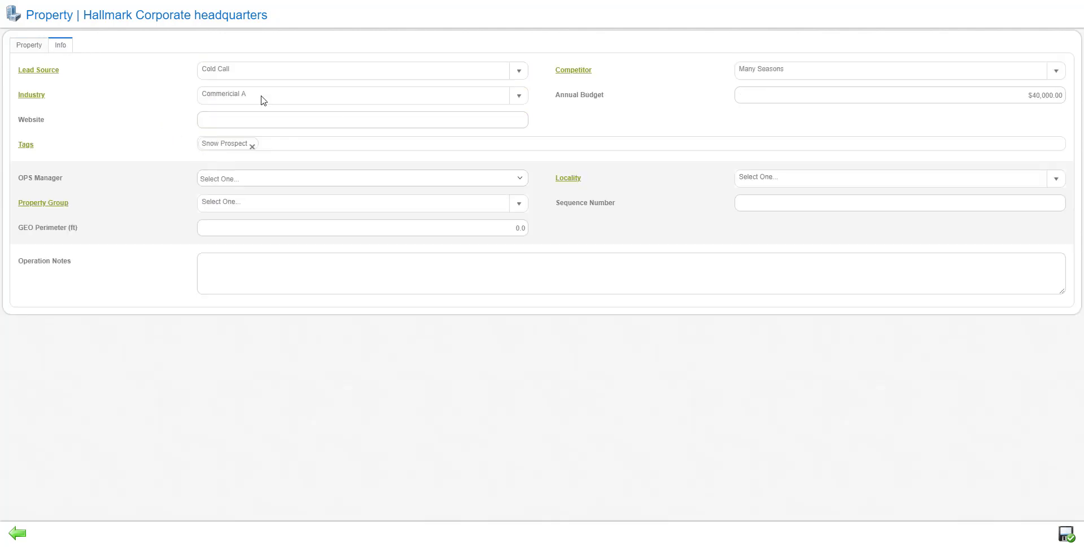
{"action": "left_click", "coordinate": [519, 97]}
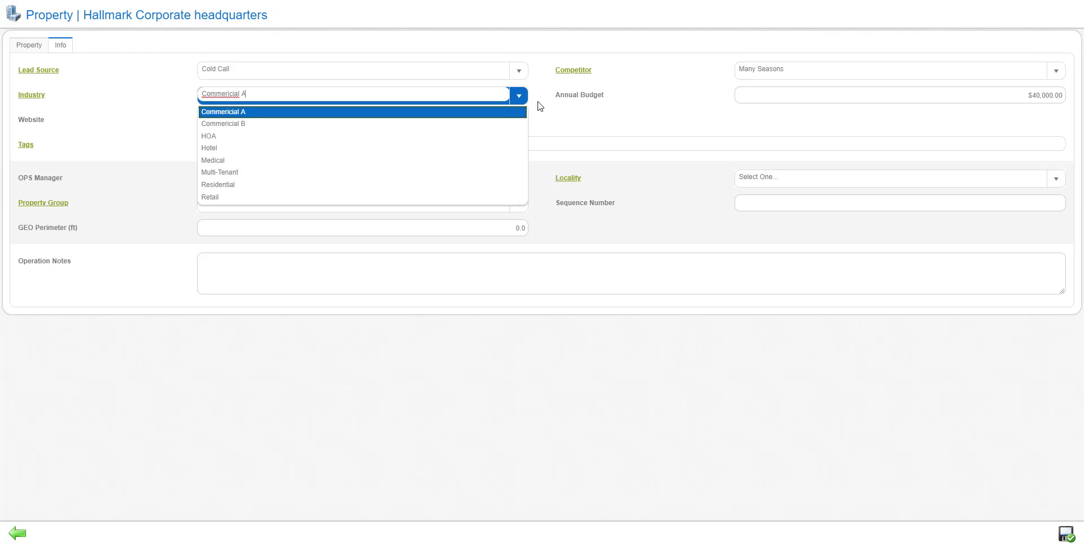
{"action": "left_click", "coordinate": [540, 106]}
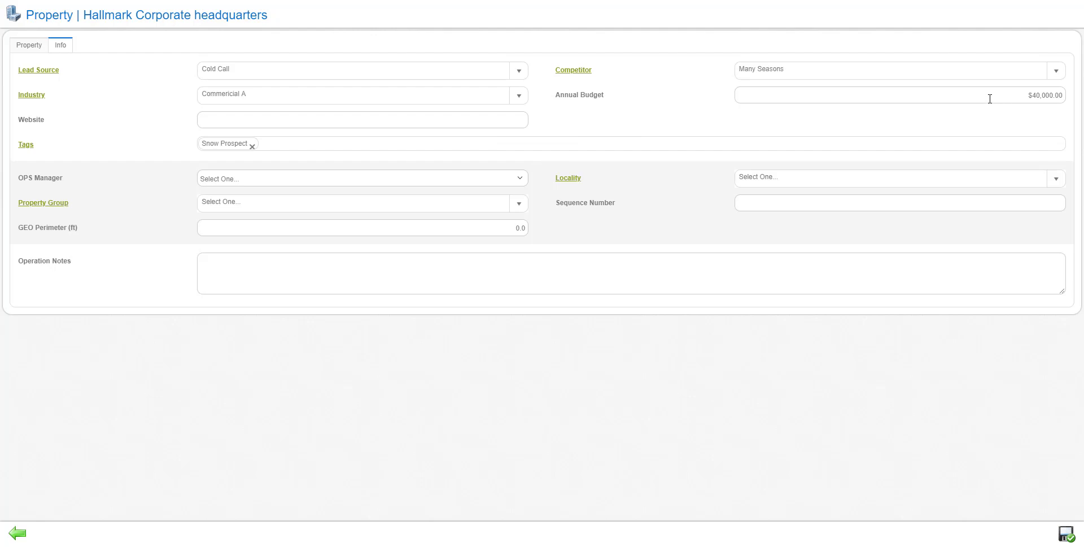
{"action": "left_click", "coordinate": [943, 64]}
{"action": "left_click", "coordinate": [32, 50]}
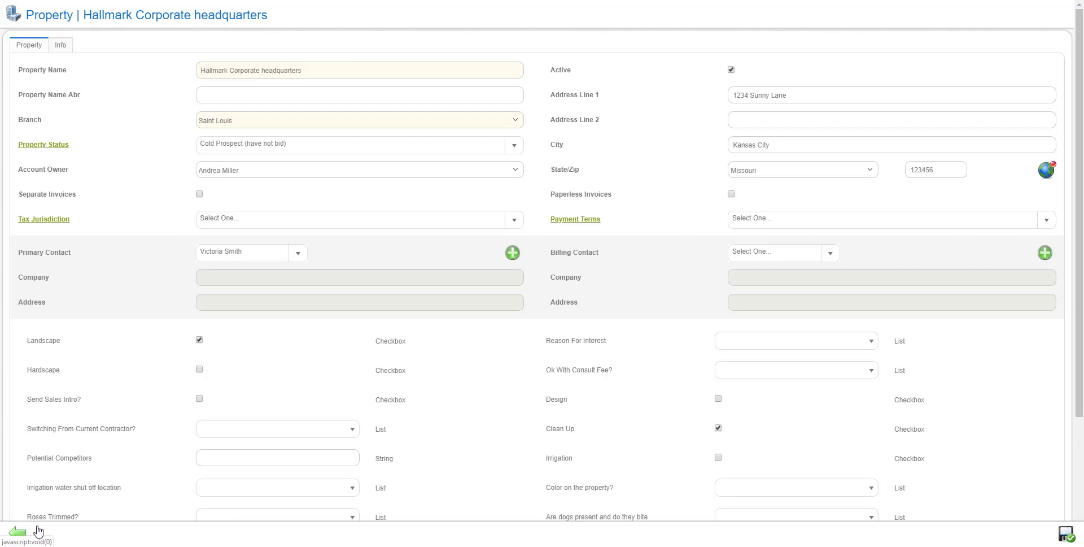
{"action": "left_click", "coordinate": [19, 534]}
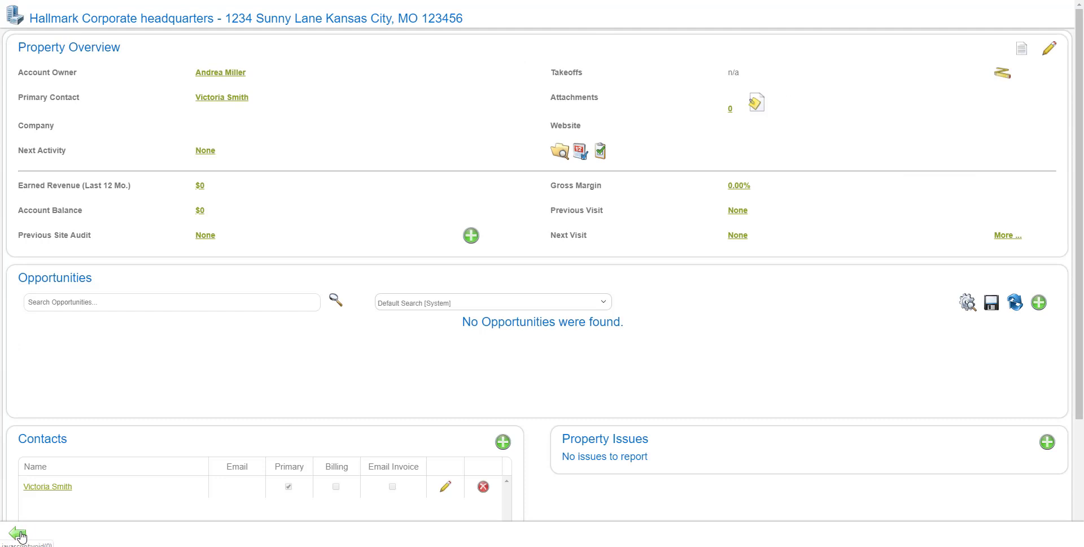
Return to the Properties list and show the saved property views dropdown
{"action": "left_click", "coordinate": [16, 534]}
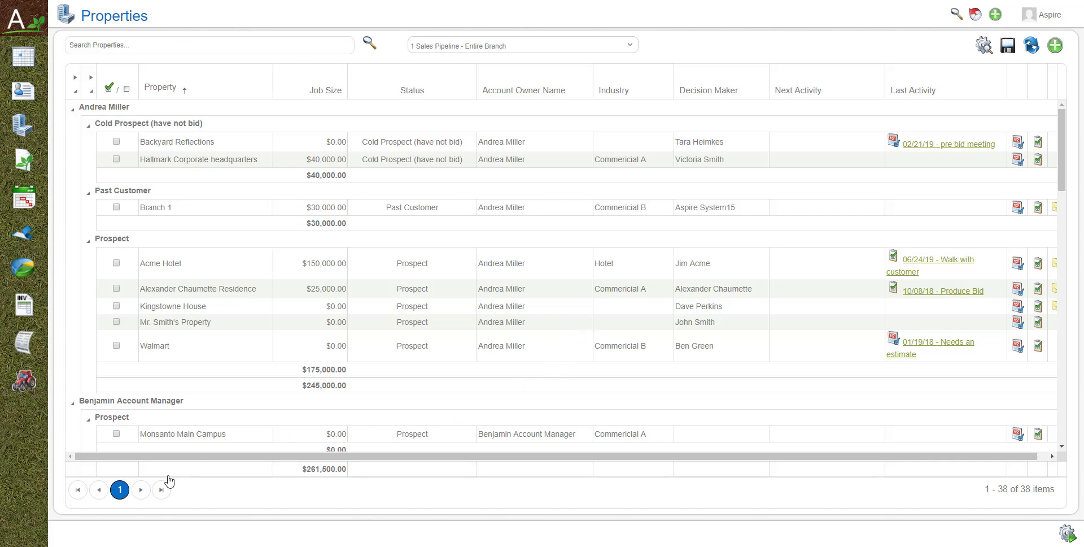
{"action": "left_click", "coordinate": [631, 46]}
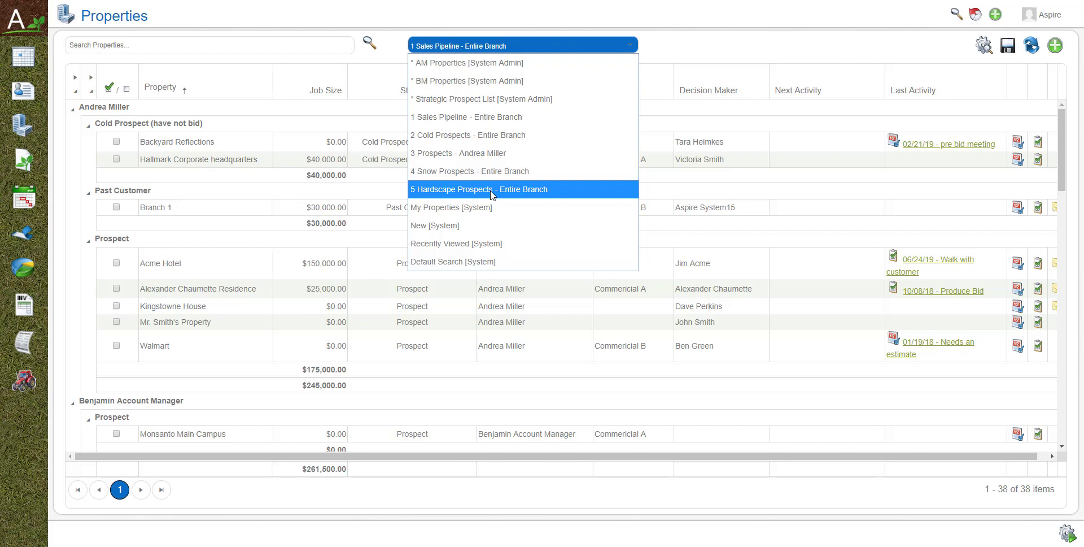
Preview the '3 Prospects' view, then switch back to '1 Sales Pipeline - Entire Branch'
{"action": "left_click", "coordinate": [489, 157]}
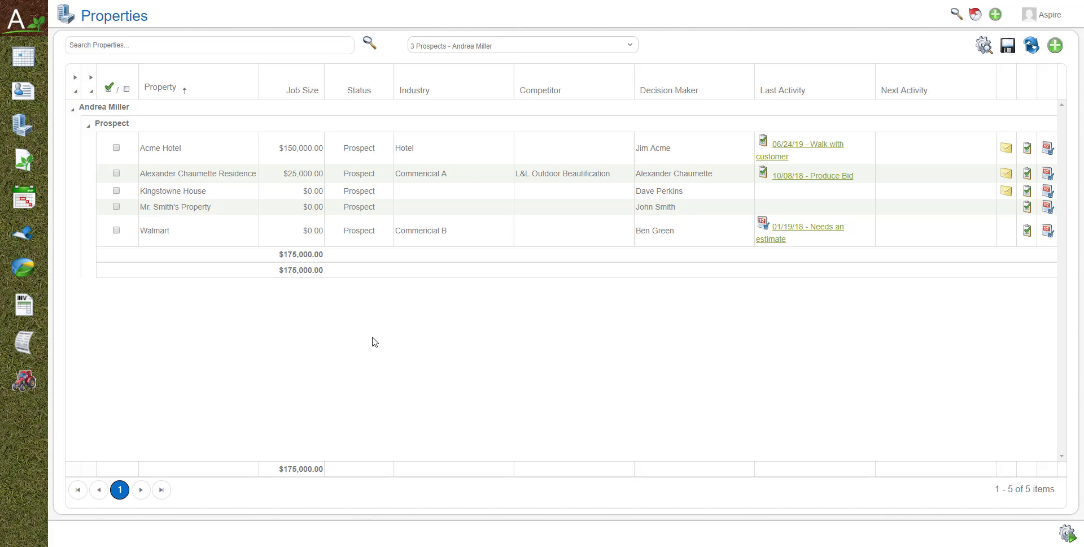
{"action": "left_click", "coordinate": [631, 47]}
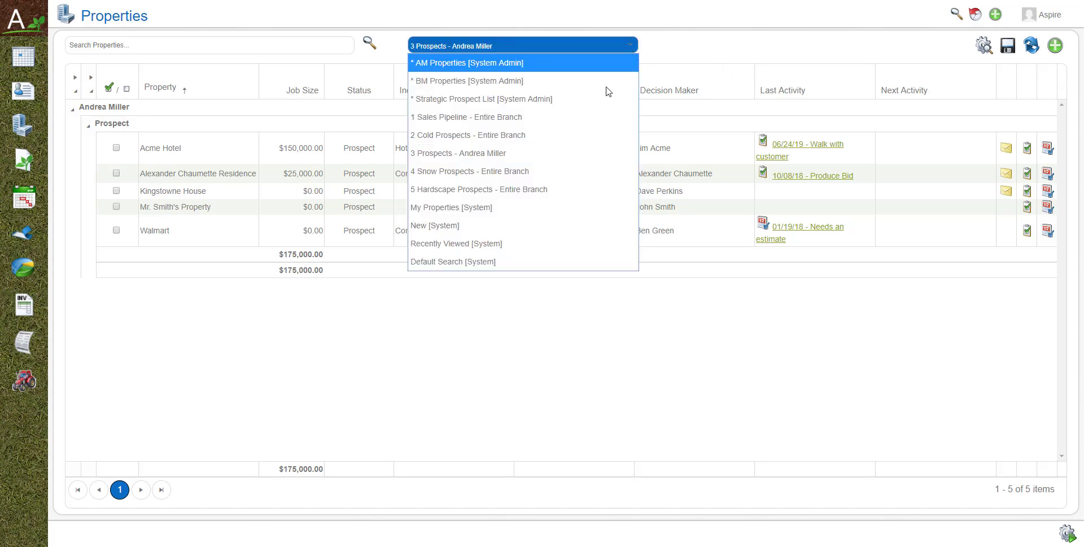
{"action": "left_click", "coordinate": [554, 116]}
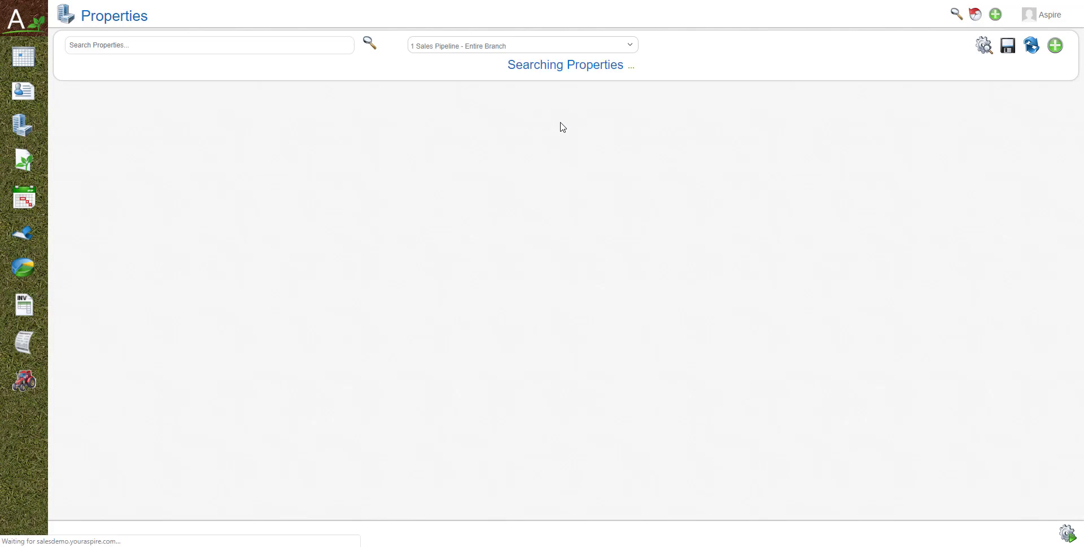